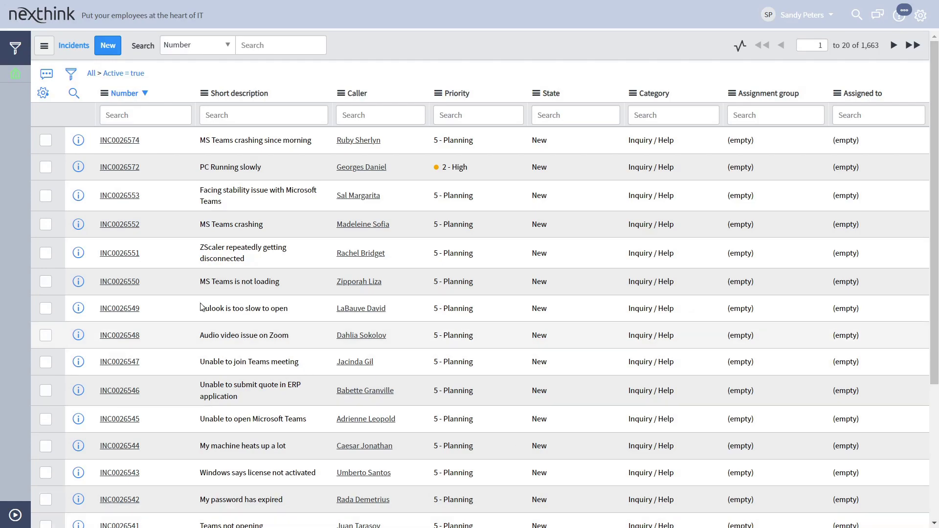
Open incident INC0026574 and bring up the Nexthink timeline for laptop KAN-NEW-YORK-4ZYHYP.
left_click(133, 144)
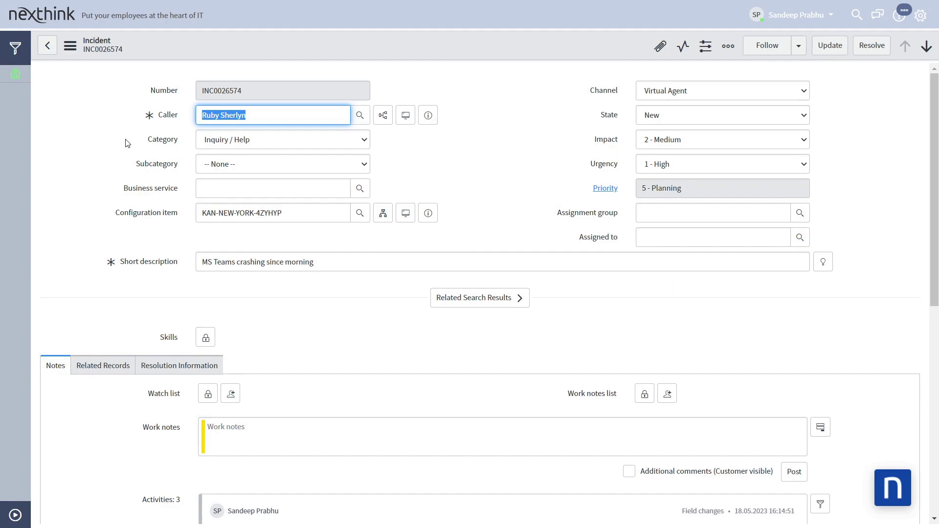
left_click(893, 488)
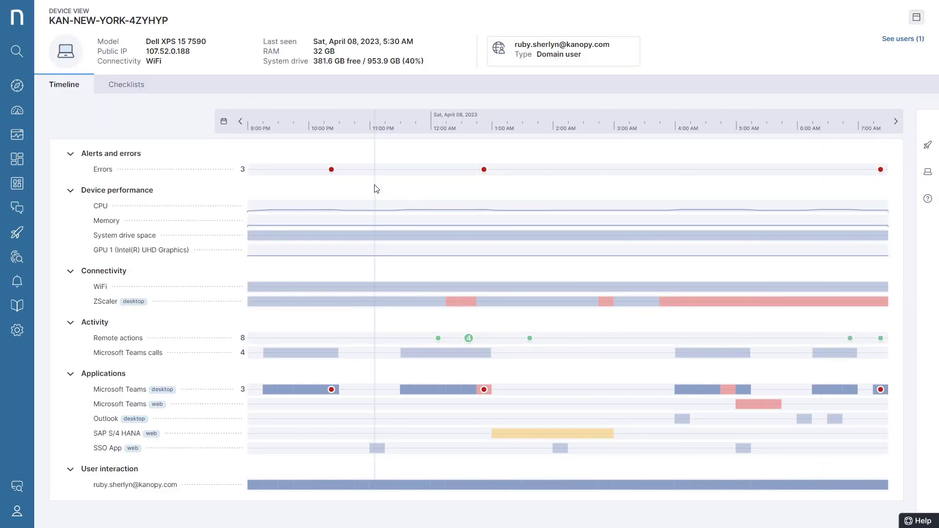
mouse_move(333, 170)
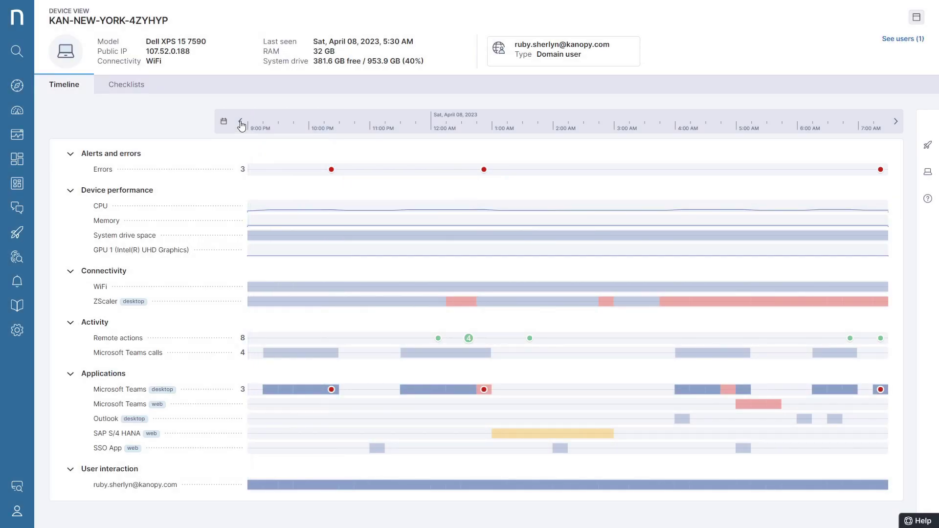
From the teams.exe crash details, list the 110 devices with the same binary crashes.
left_click(240, 121)
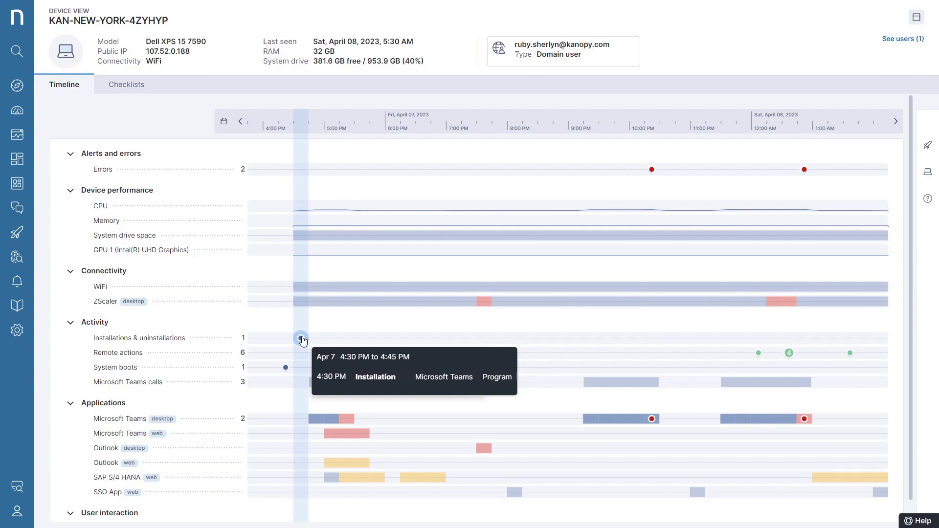
left_click(651, 171)
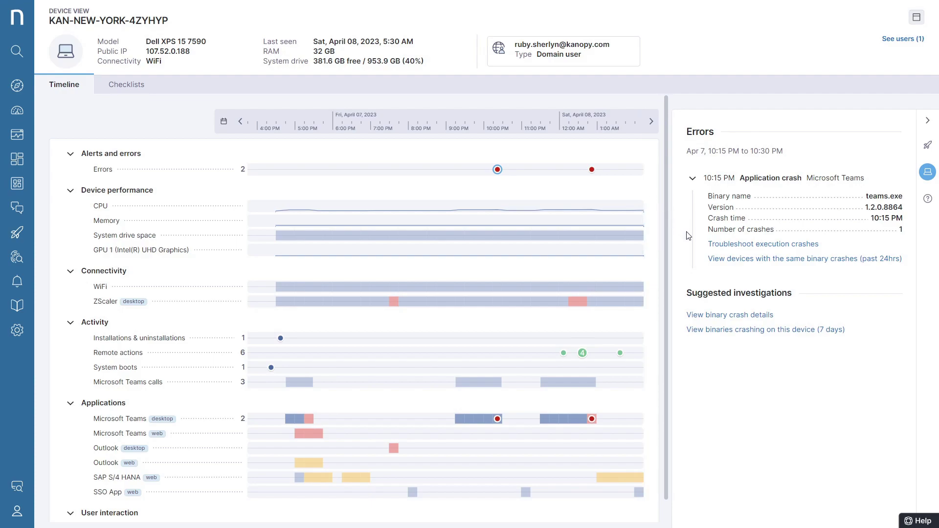
left_click(731, 262)
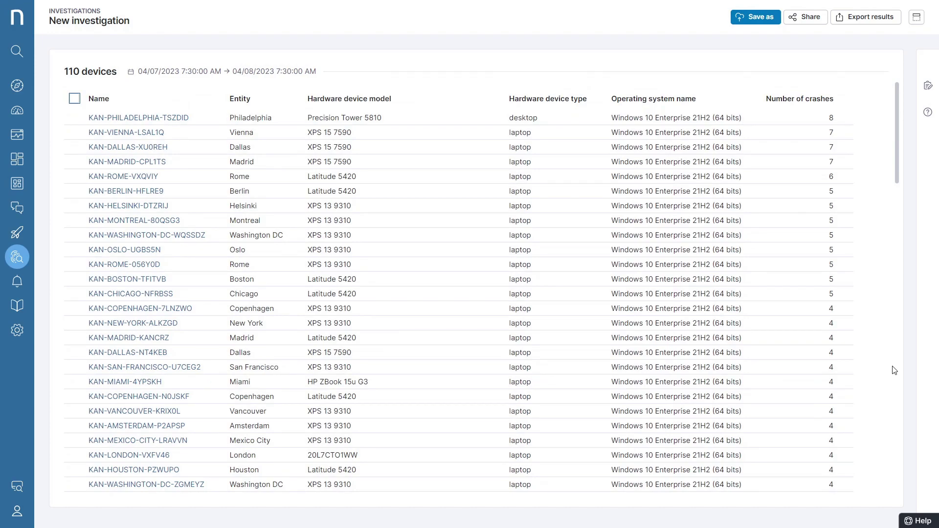
scroll(894, 370, "down", 5)
scroll(894, 370, "down", 5)
scroll(894, 370, "down", 5)
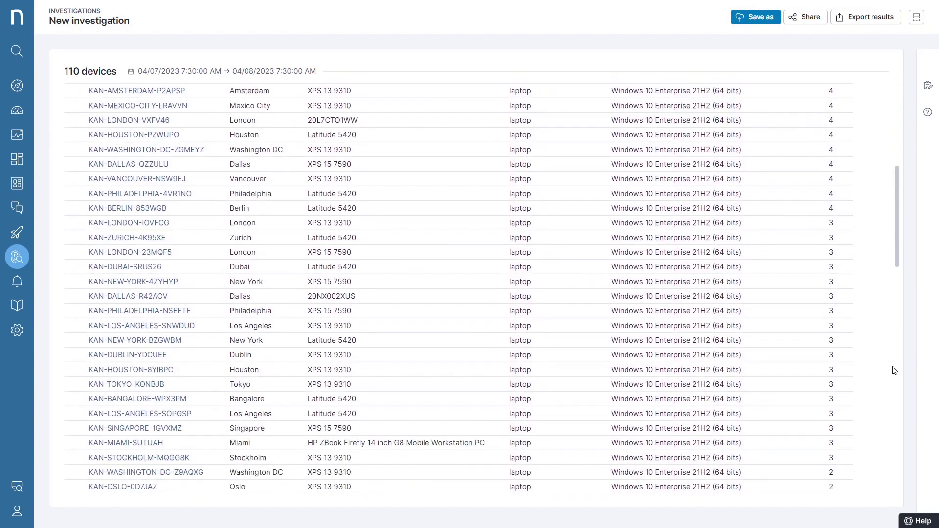
scroll(894, 370, "down", 5)
scroll(893, 370, "down", 2)
scroll(894, 370, "up", 5)
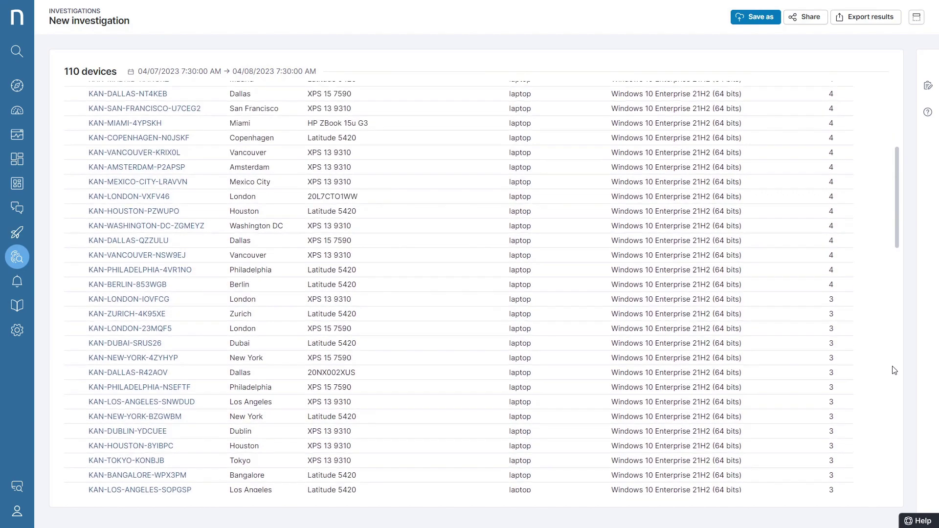
scroll(894, 370, "up", 5)
scroll(894, 370, "up", 5)
scroll(894, 370, "up", 5)
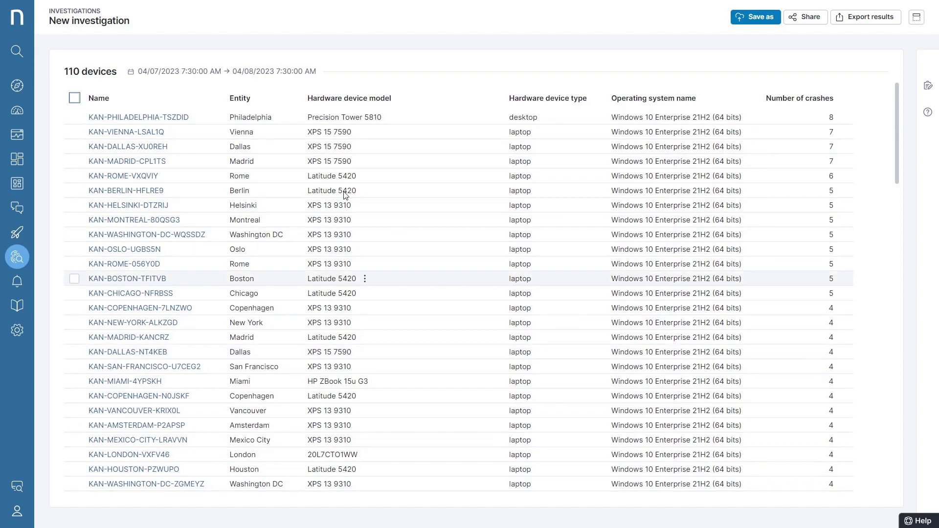
Run the Upgrade MS Teams remote action on all 110 selected devices.
left_click(74, 98)
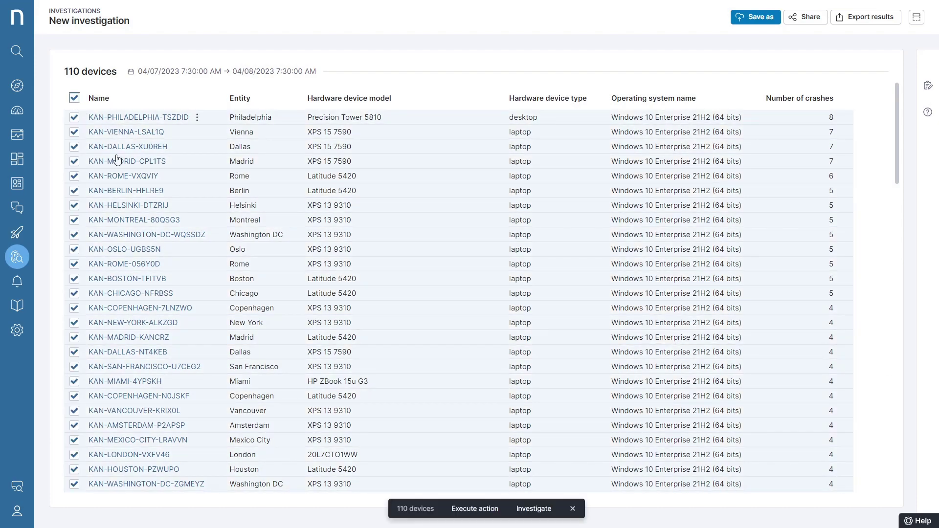
left_click(474, 509)
scroll(418, 412, "down", 3)
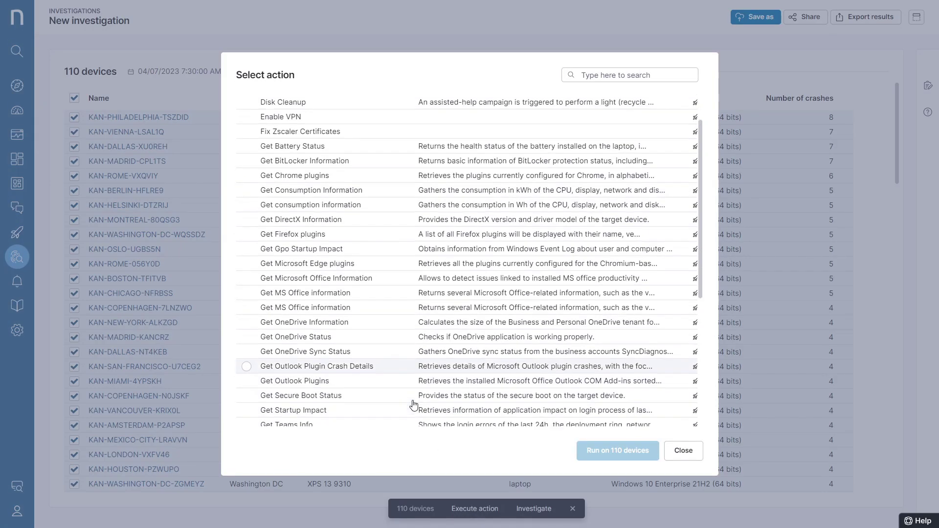
scroll(416, 413, "down", 5)
scroll(417, 412, "down", 3)
scroll(417, 412, "down", 1)
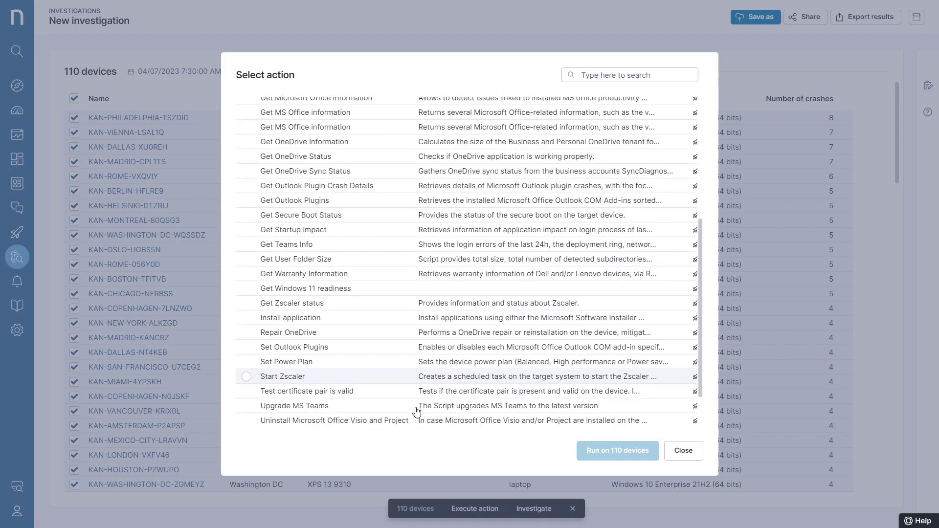
left_click(247, 407)
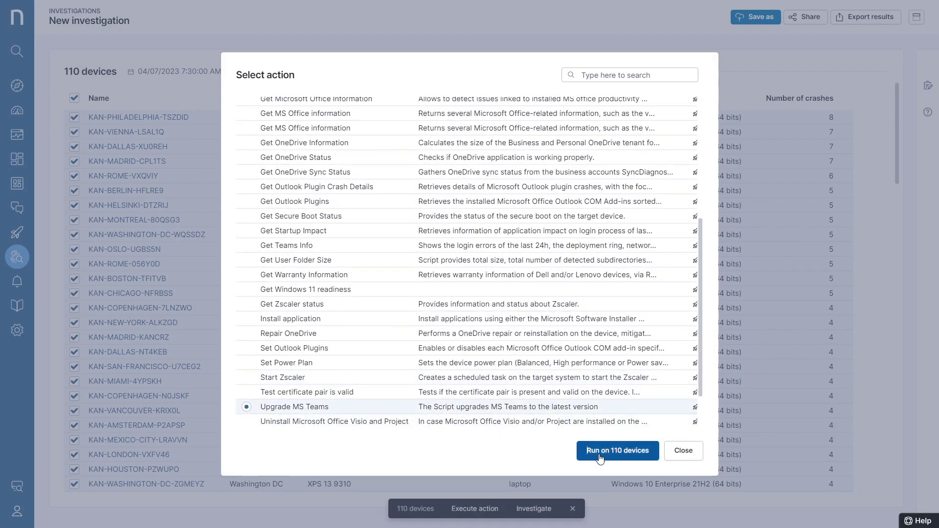
left_click(618, 450)
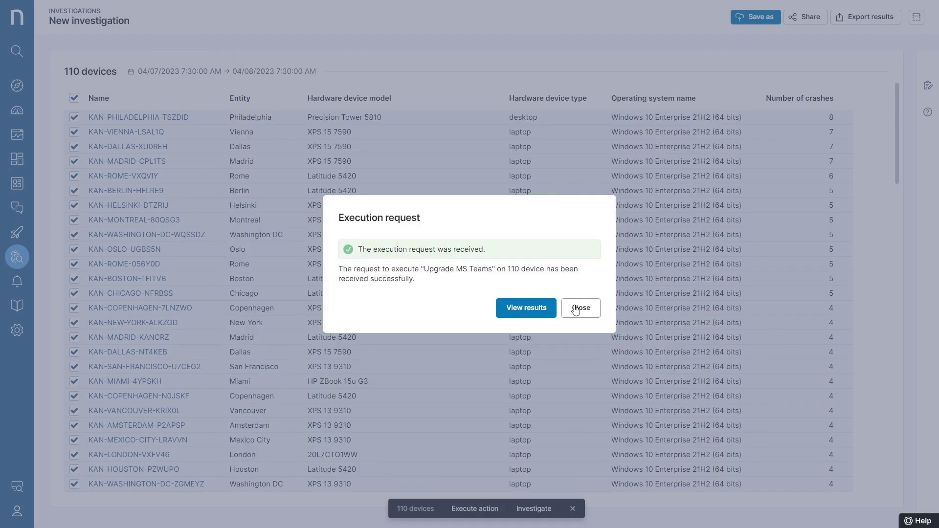
left_click(579, 308)
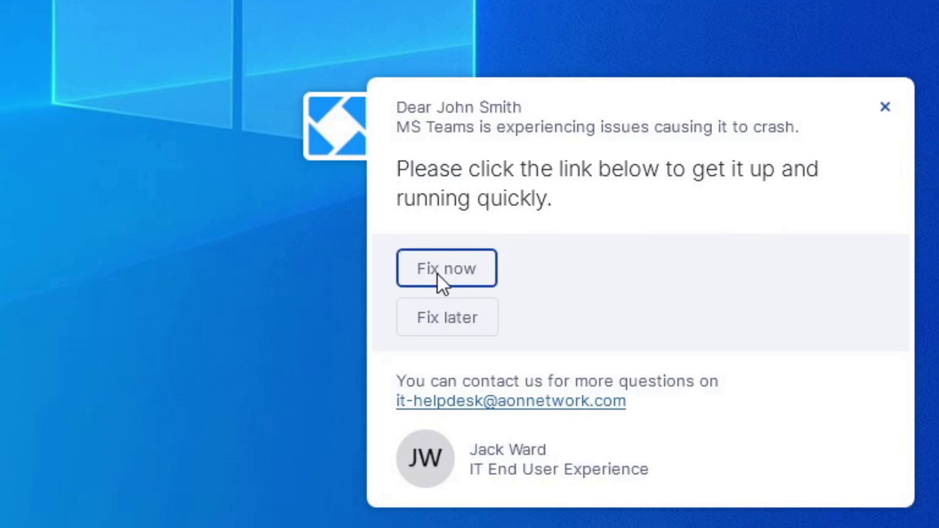
Choose Fix now in the Nexthink desktop notification about crashing Teams.
left_click(440, 278)
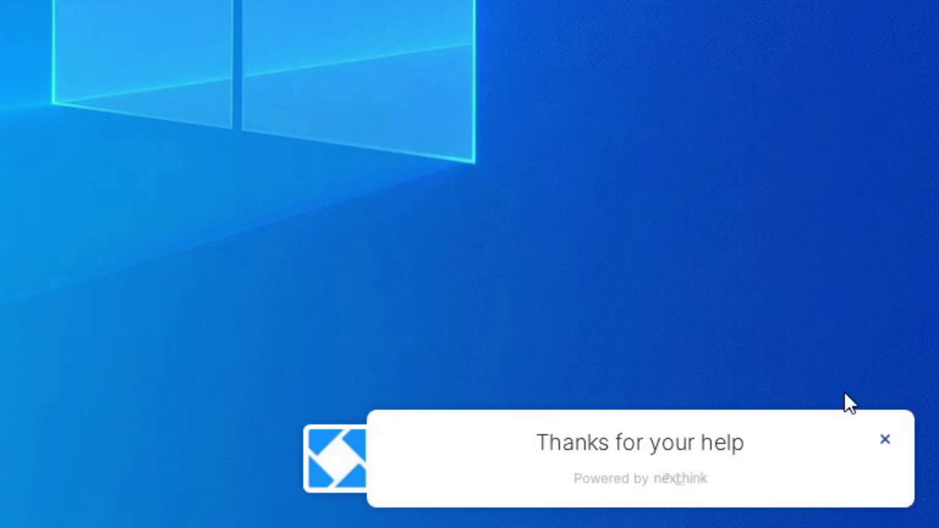